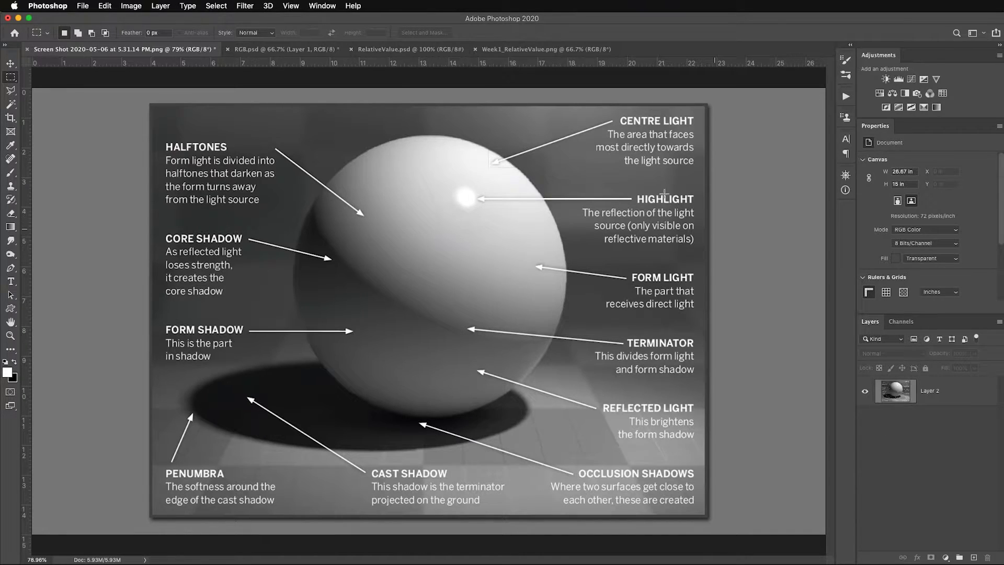
# - Separate the red and blue circles in the RGB document and open the Info readout for blue
pyautogui.click(246, 51)
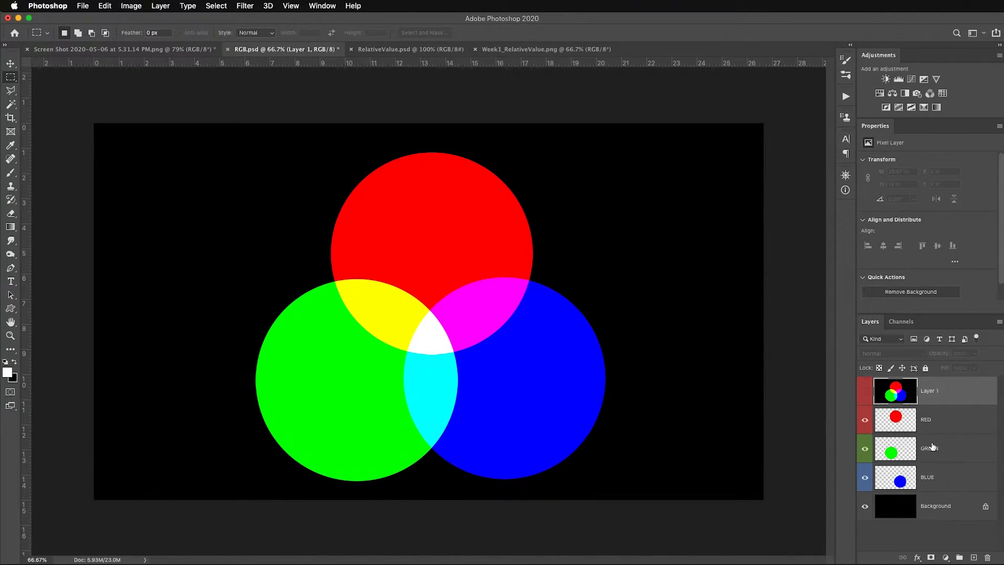
pyautogui.press('v')
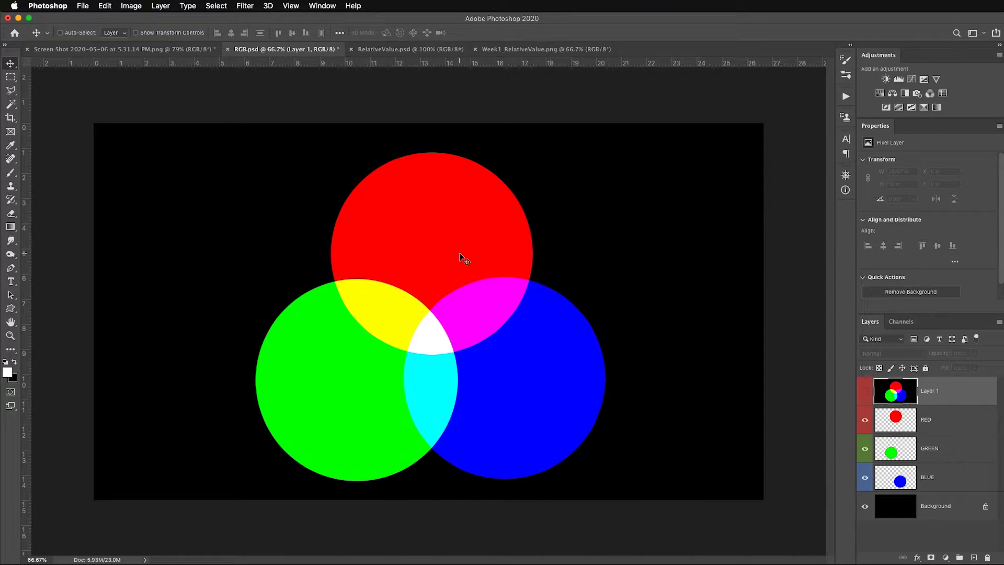
pyautogui.click(944, 426)
pyautogui.moveTo(473, 246); pyautogui.dragTo(495, 190)
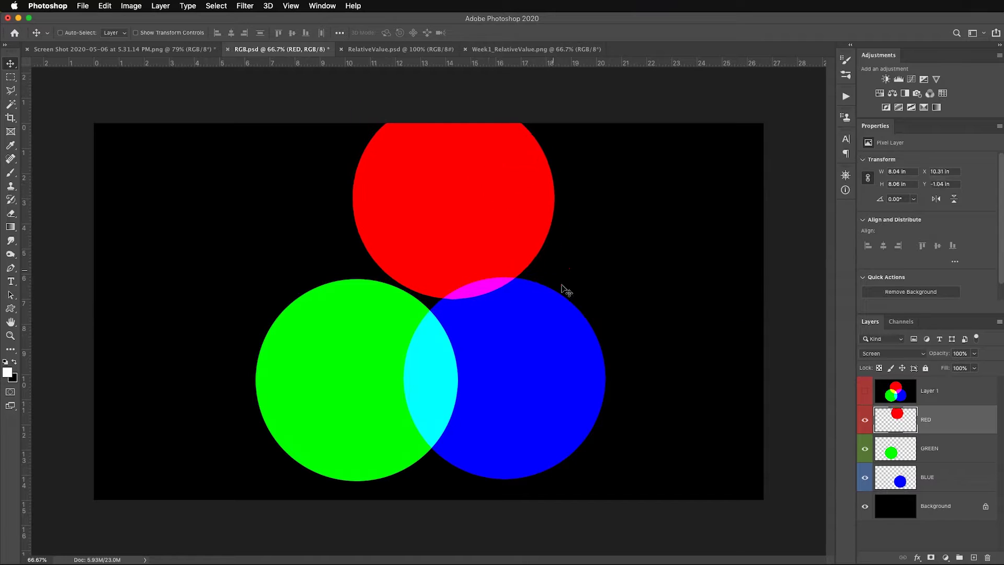
pyautogui.moveTo(545, 426); pyautogui.dragTo(587, 418)
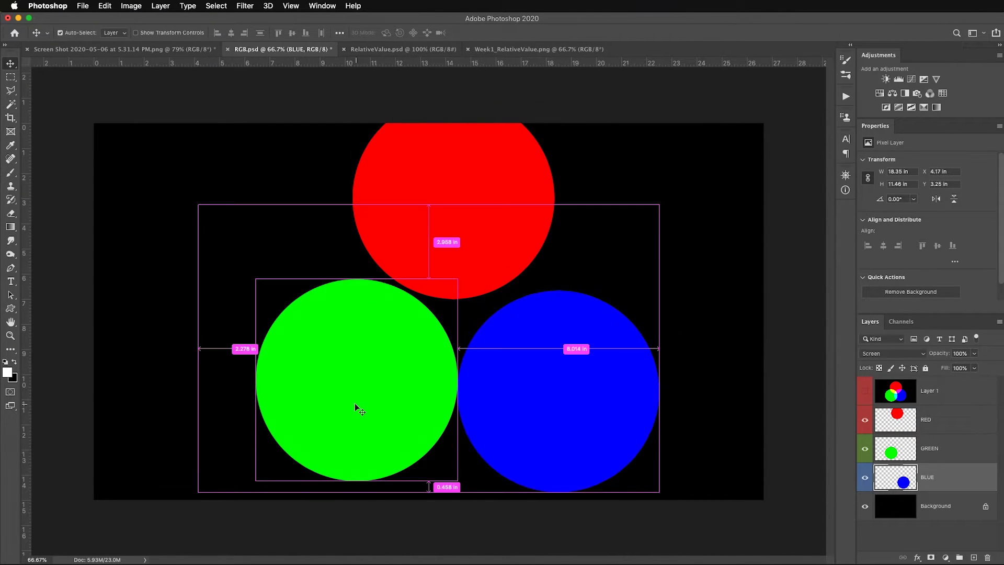
pyautogui.click(846, 191)
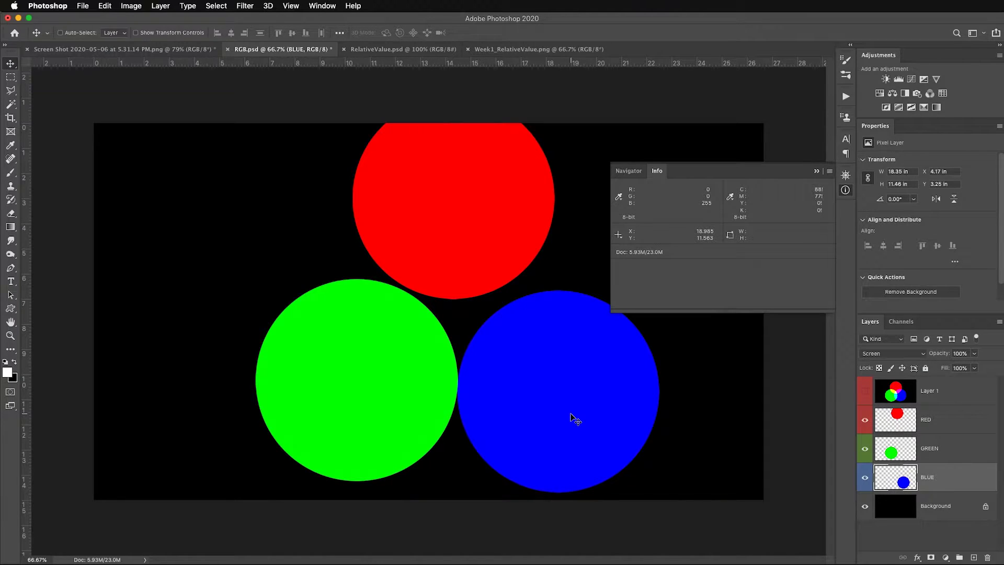
# - Close the Info readout and drag blue and red back over green so the centre turns white
pyautogui.click(586, 411)
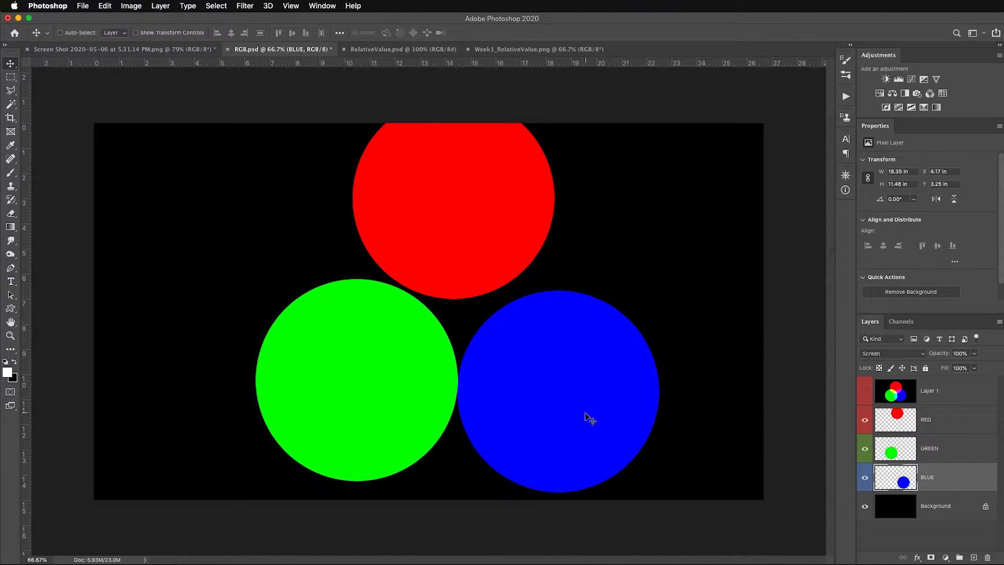
pyautogui.moveTo(584, 409); pyautogui.dragTo(520, 390)
pyautogui.click(934, 413)
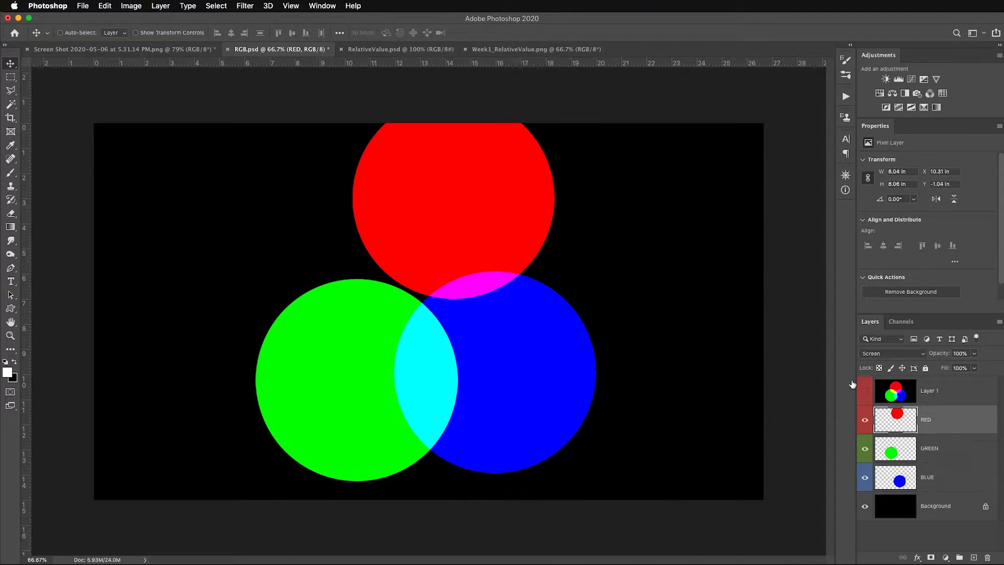
pyautogui.moveTo(453, 208); pyautogui.dragTo(416, 255)
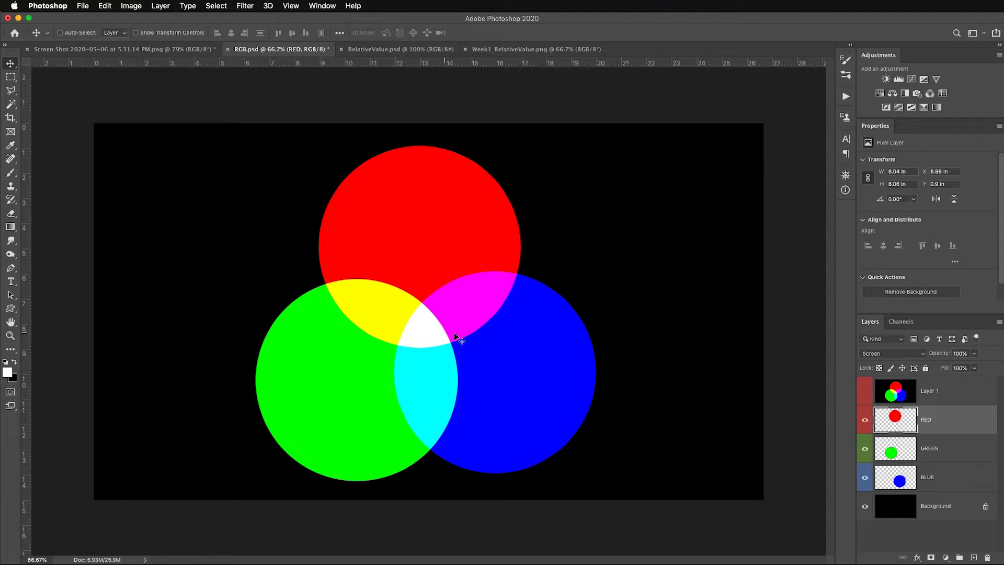
# - Check the white centre's values, then add a Hue/Saturation layer with Saturation at -100
pyautogui.click(846, 190)
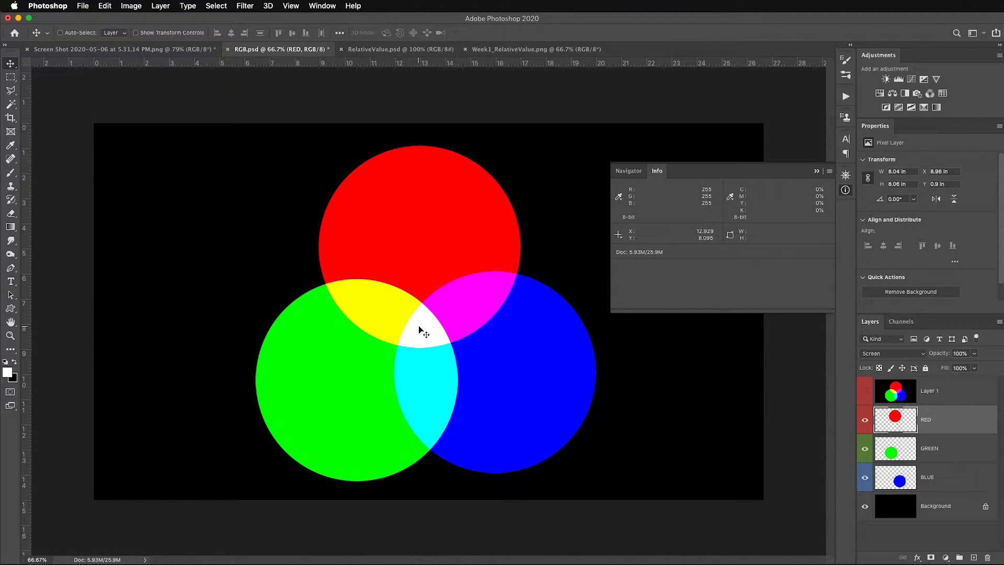
pyautogui.click(880, 93)
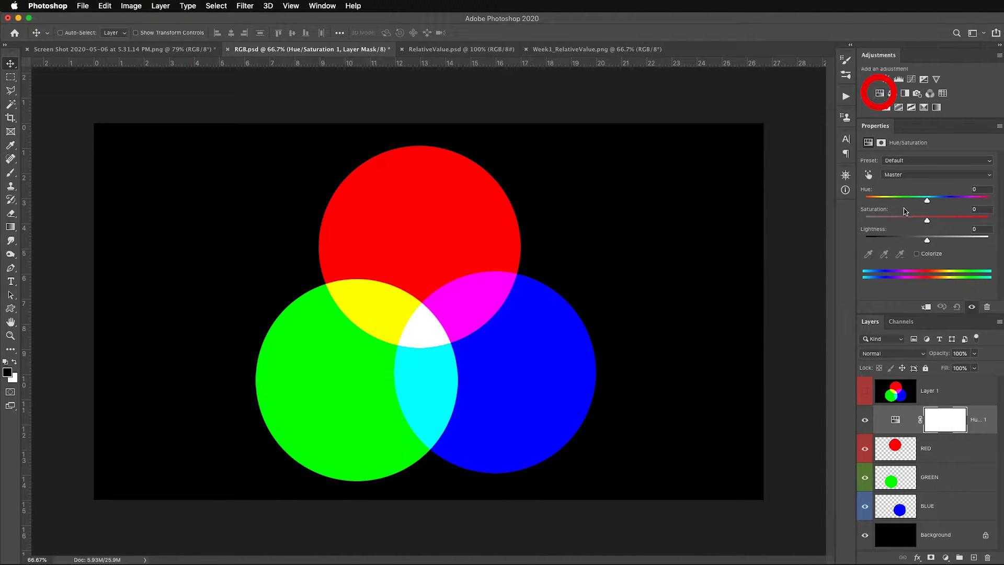
pyautogui.moveTo(928, 220); pyautogui.dragTo(841, 220)
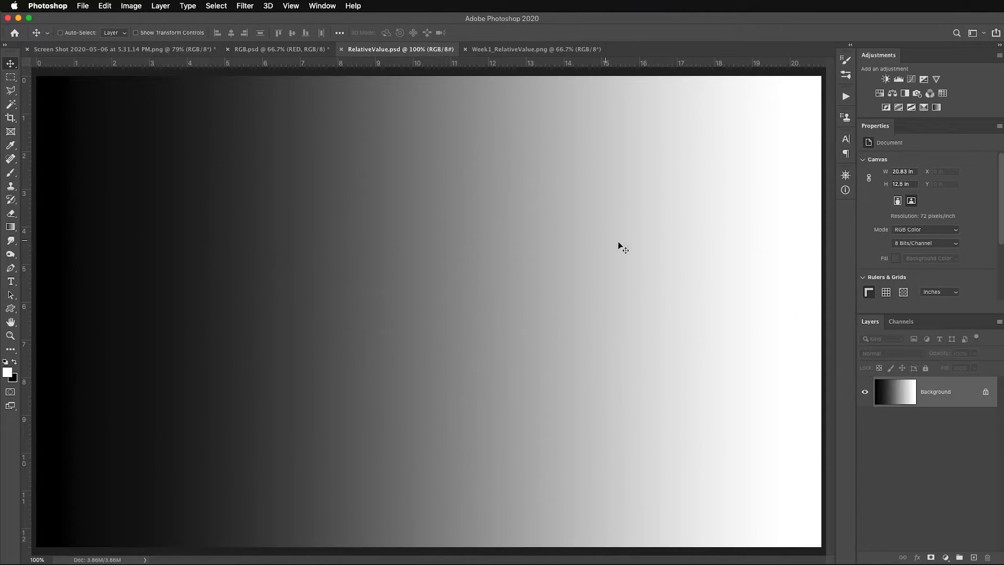
# - Fill the RelativeValue canvas with White
pyautogui.hotkey('shift', 'Delete')
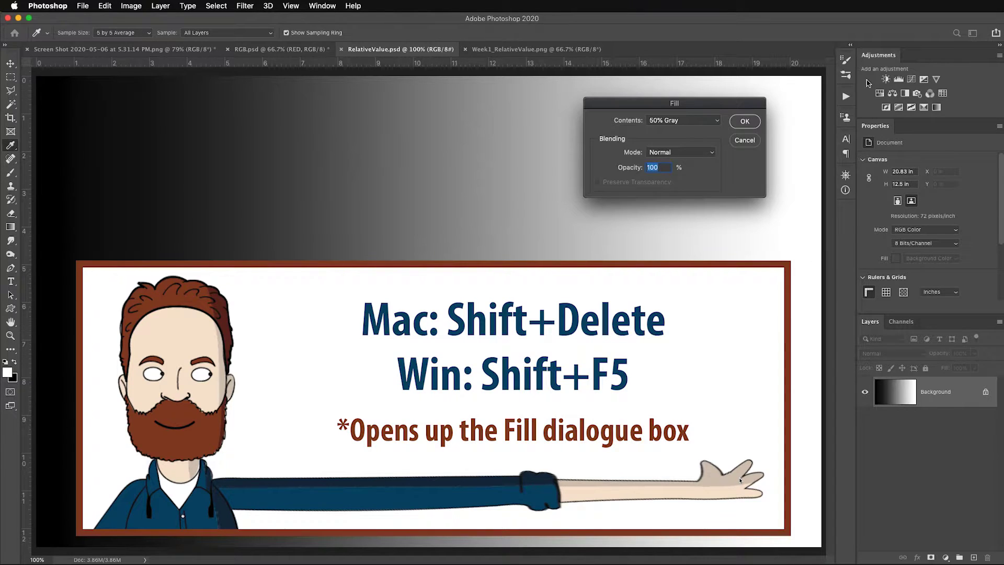
pyautogui.click(688, 121)
pyautogui.click(689, 132)
pyautogui.click(745, 122)
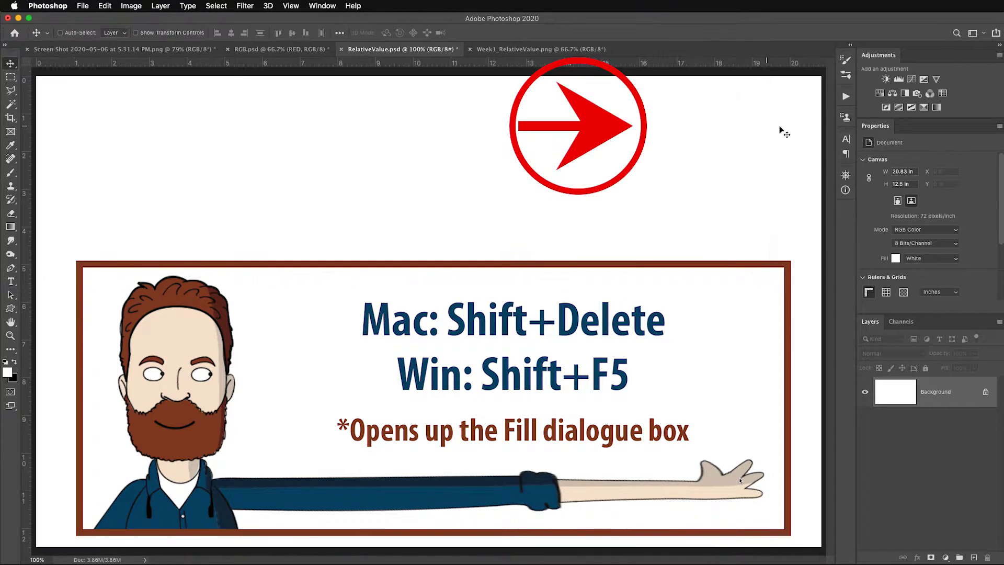
# - Draw a left-to-right gradient across the canvas with default black and white colours
pyautogui.press('g')
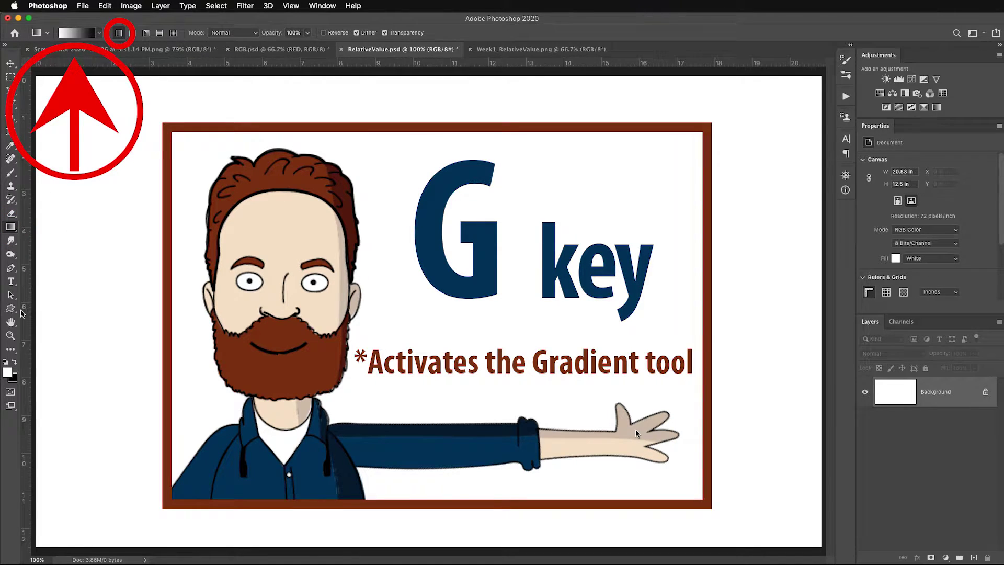
pyautogui.press('d')
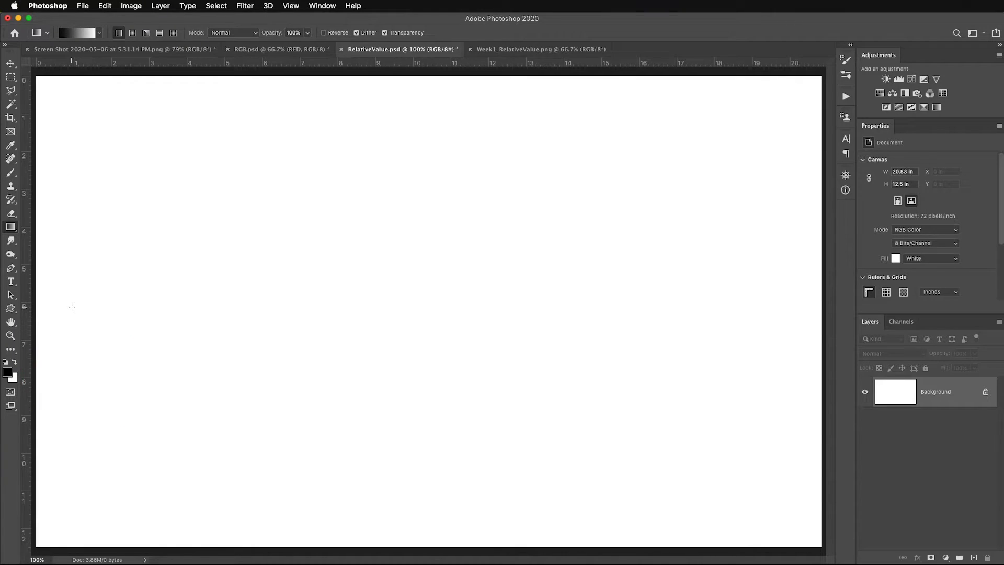
pyautogui.moveTo(72, 307); pyautogui.dragTo(776, 324)
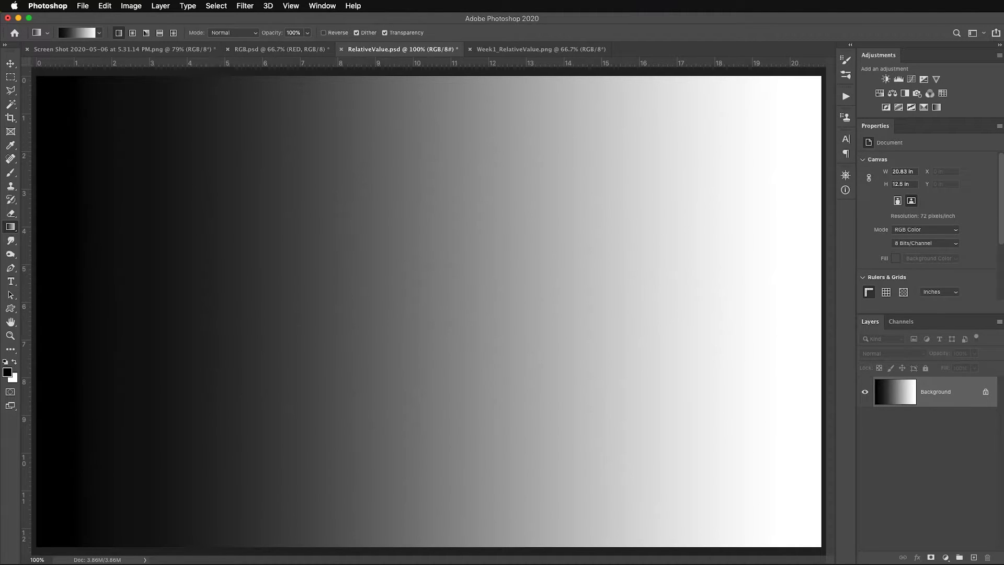
# - Add a new layer and draw a square selection over the gradient's dark left side
pyautogui.click(974, 557)
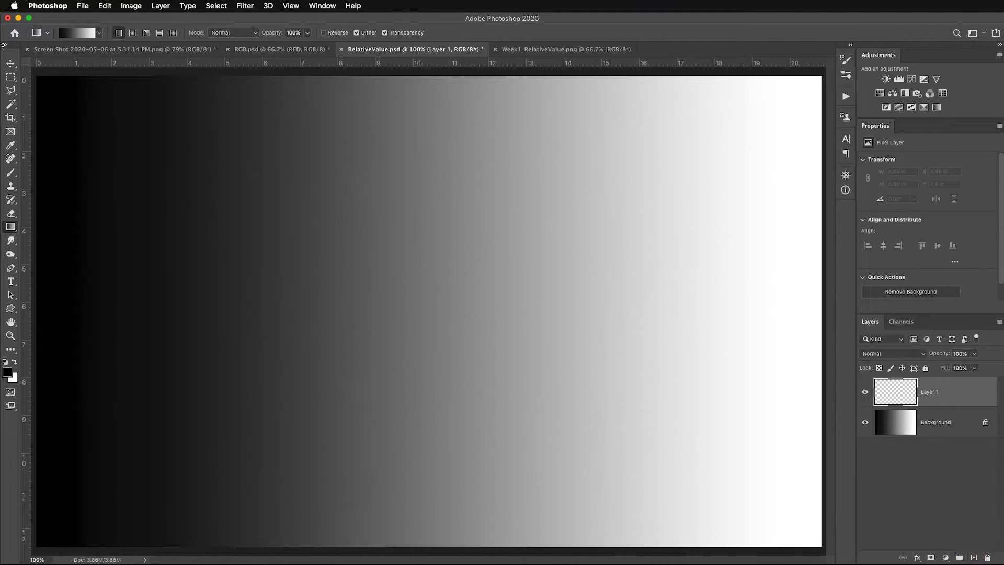
pyautogui.click(11, 78)
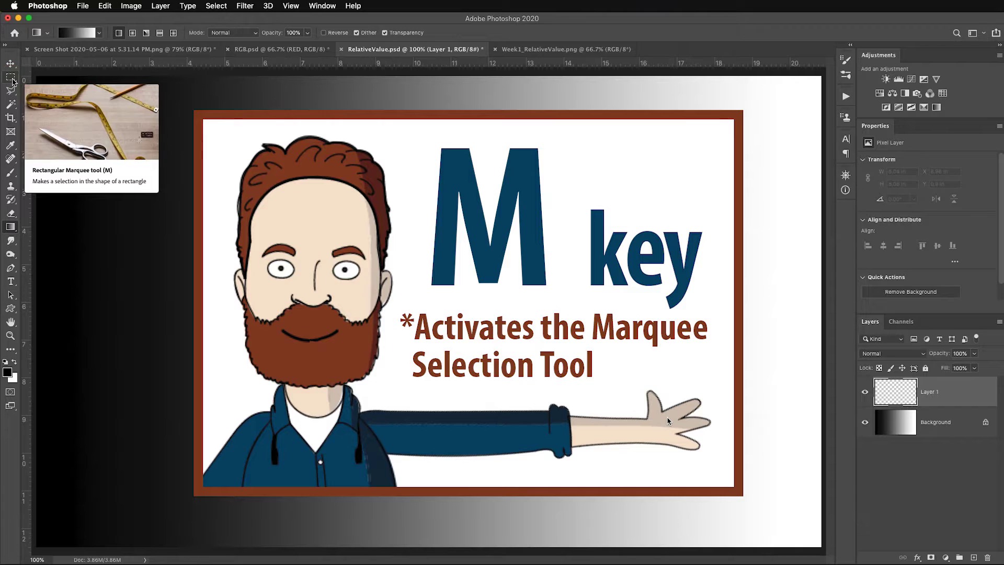
pyautogui.press('m')
pyautogui.moveTo(153, 236)
pyautogui.mouseDown()
pyautogui.moveTo(174, 288)
pyautogui.moveTo(178, 344)
pyautogui.moveTo(249, 392)
pyautogui.moveTo(226, 361)
pyautogui.mouseUp()
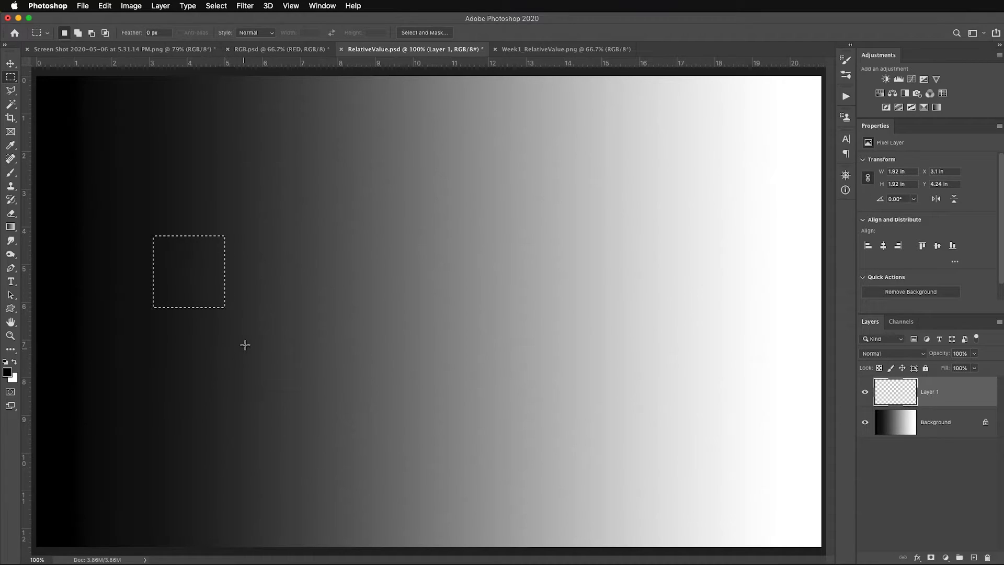
# - Fill the square with 50% Gray and duplicate it onto Layer 2
pyautogui.hotkey('shift', 'Delete')
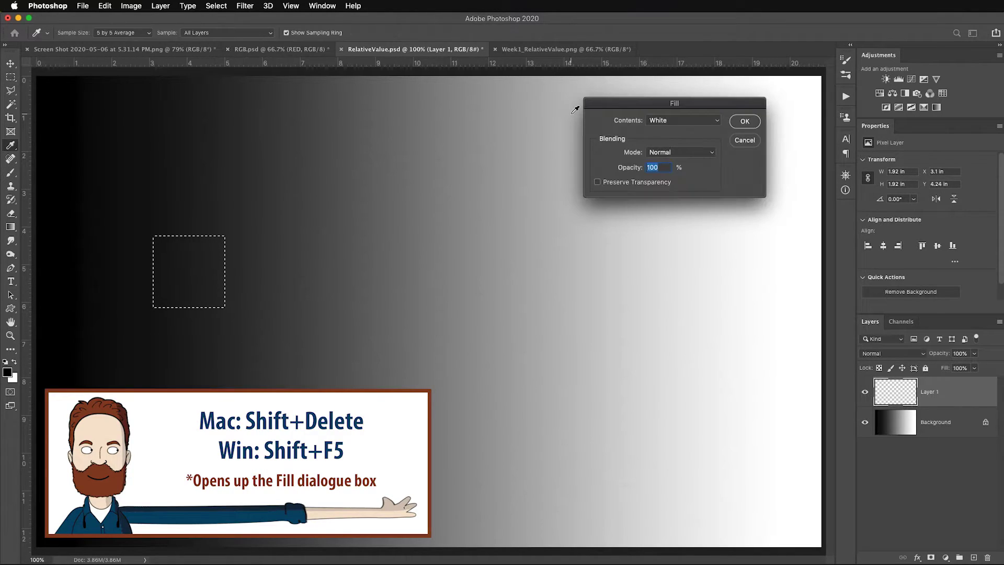
pyautogui.moveTo(626, 102); pyautogui.dragTo(494, 107)
pyautogui.click(544, 121)
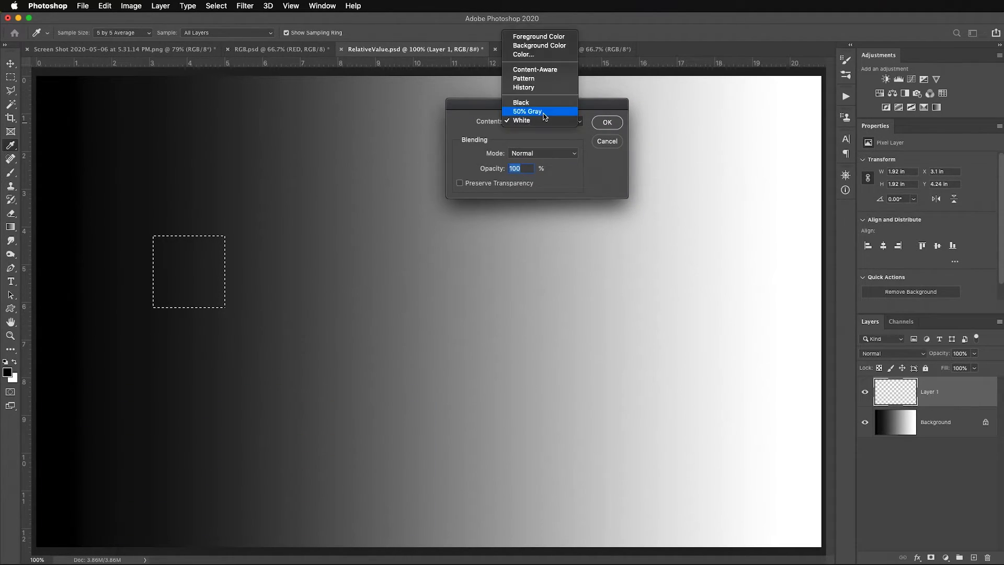
pyautogui.click(544, 111)
pyautogui.click(607, 124)
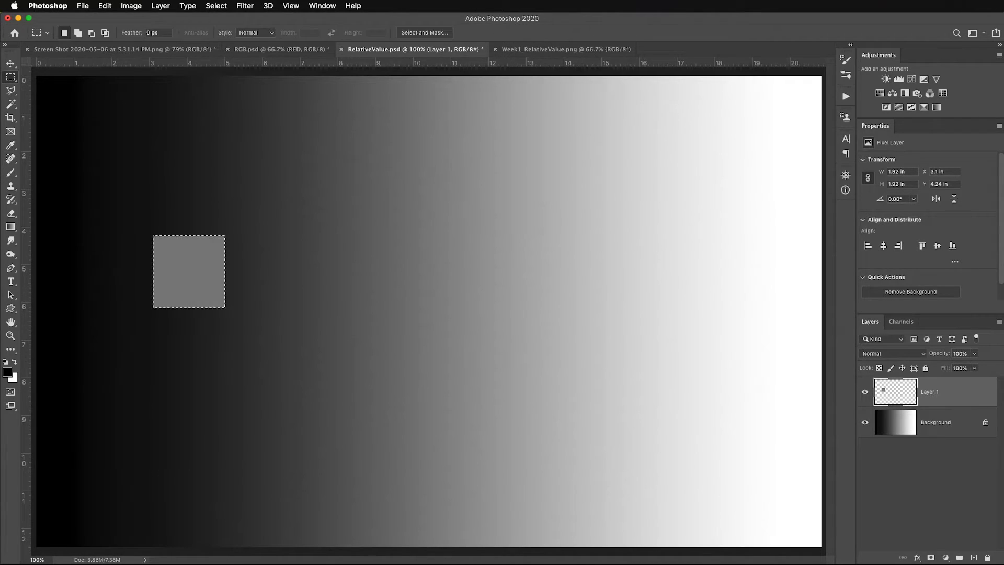
pyautogui.press('super+j')
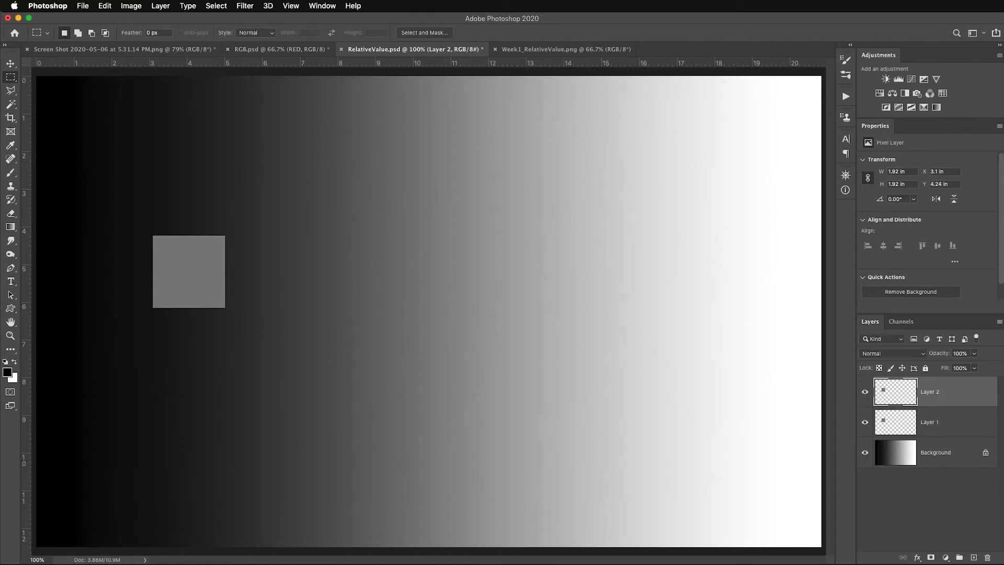
pyautogui.press('v')
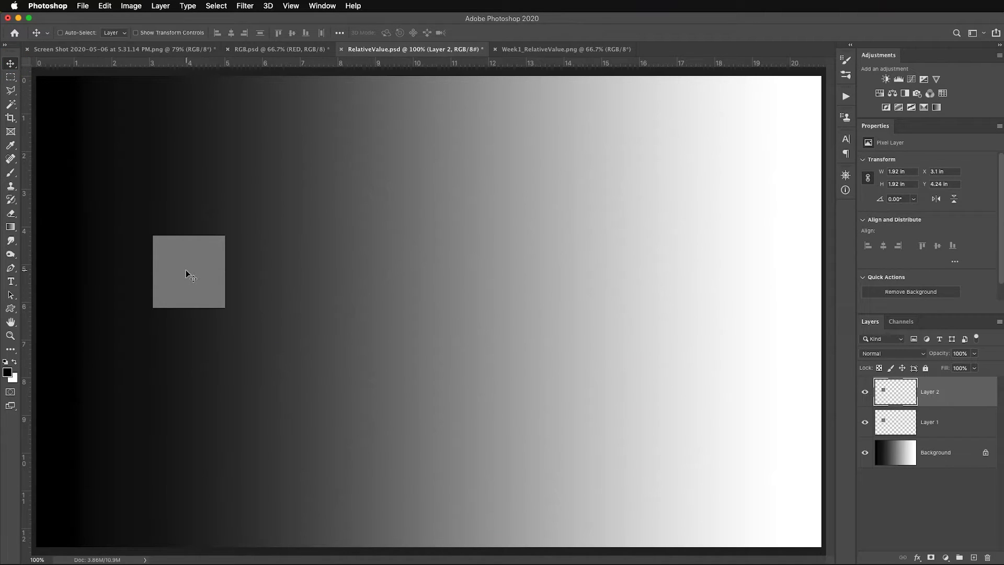
# - Slide the duplicate gray square to the gradient's light right side and float the Info panel over the canvas
pyautogui.moveTo(186, 273); pyautogui.dragTo(687, 299)
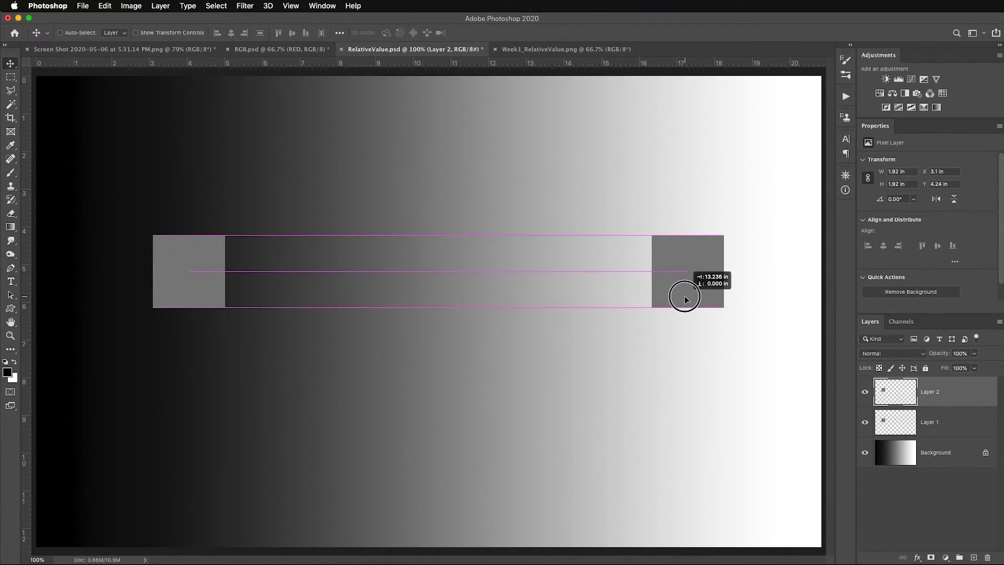
pyautogui.moveTo(685, 296); pyautogui.dragTo(686, 296)
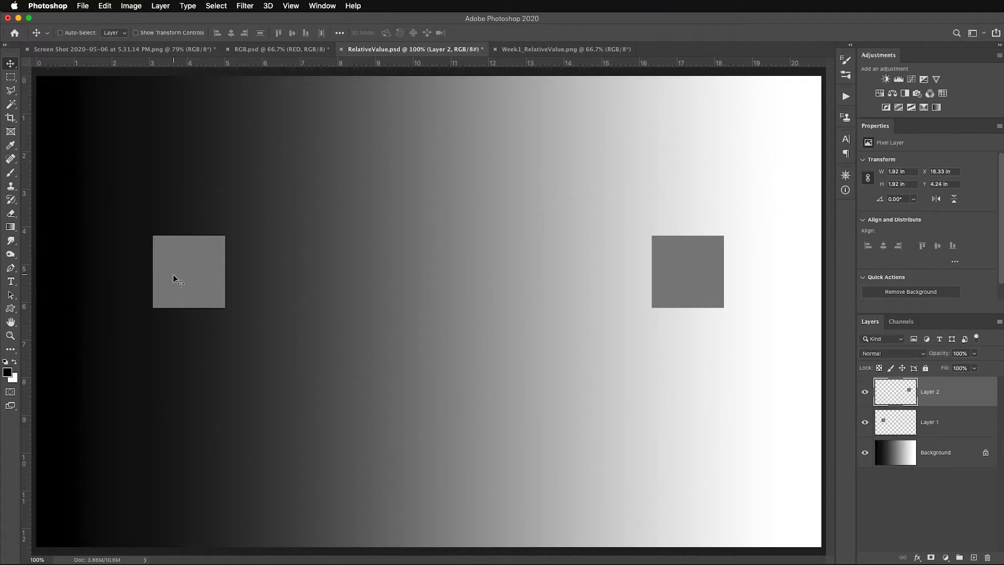
pyautogui.click(846, 190)
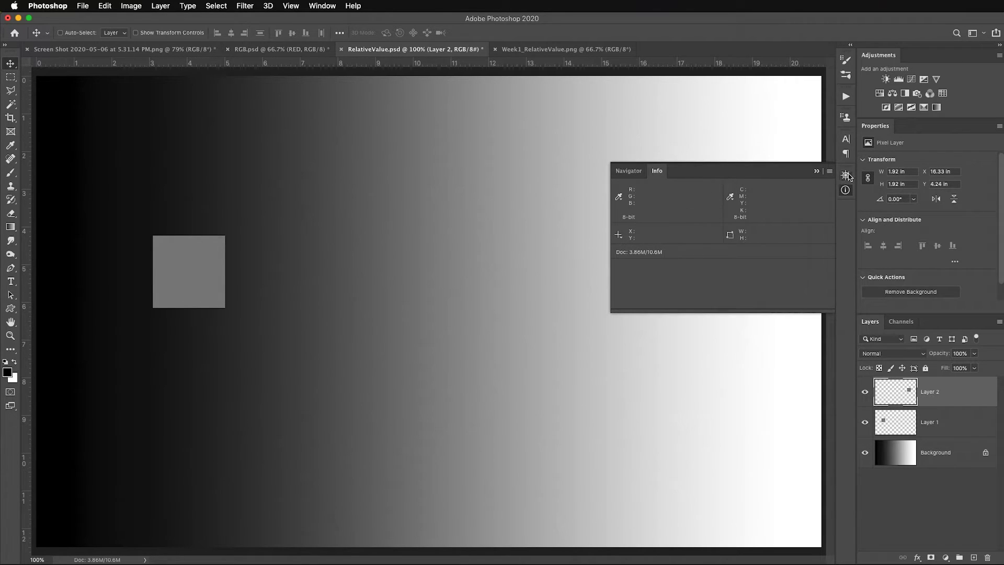
pyautogui.moveTo(829, 174); pyautogui.dragTo(804, 387)
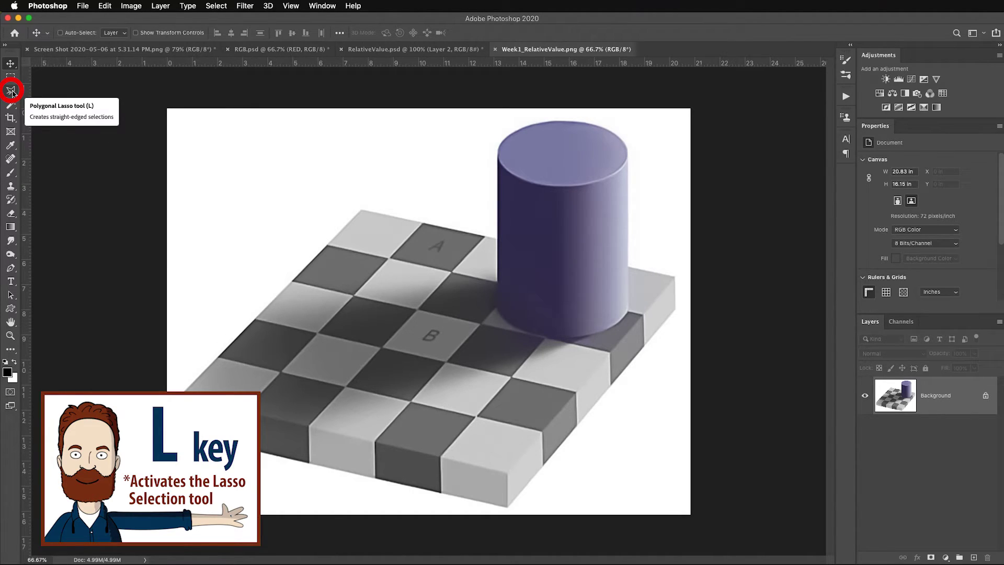
# - Trace square B with the Polygonal Lasso, copy it to Layer 1, and briefly hide the Background to view it alone
pyautogui.click(12, 92)
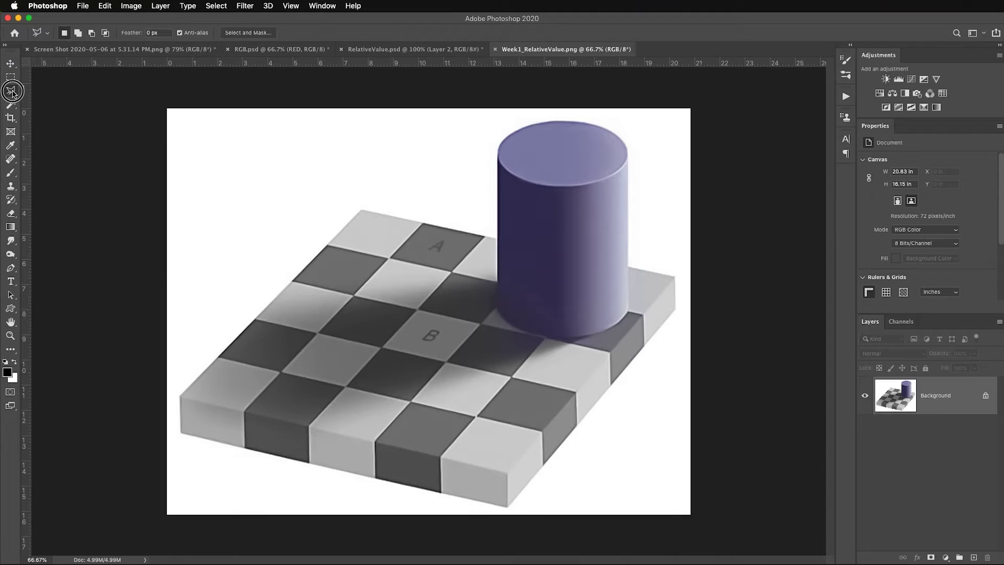
pyautogui.click(418, 311)
pyautogui.click(445, 361)
pyautogui.click(384, 347)
pyautogui.click(418, 313)
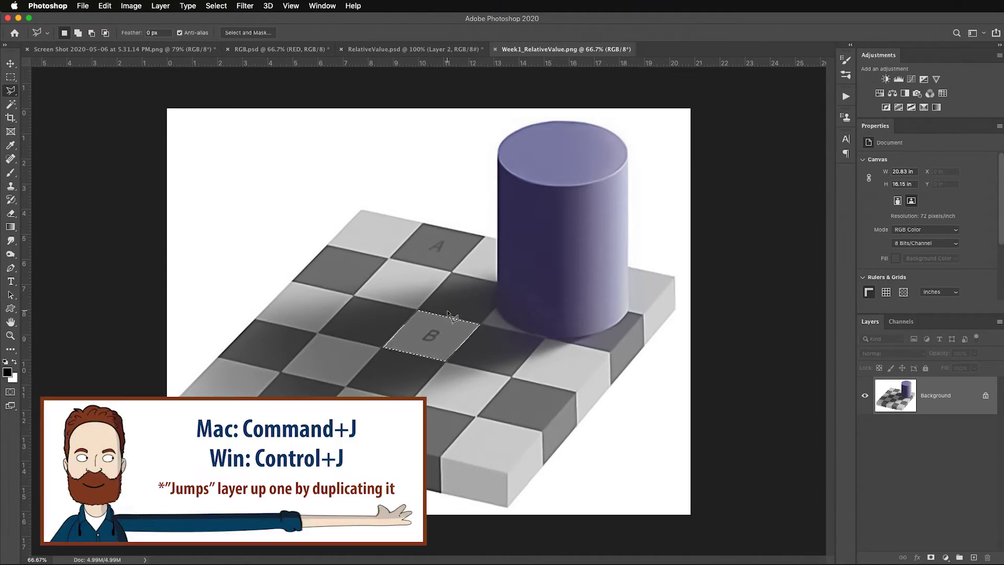
pyautogui.press('super+j')
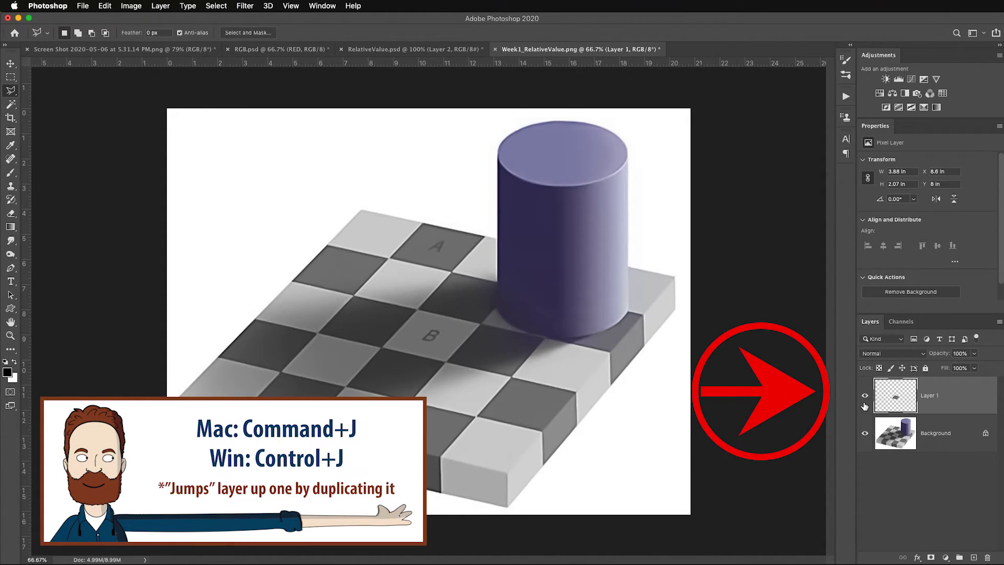
pyautogui.click(865, 433)
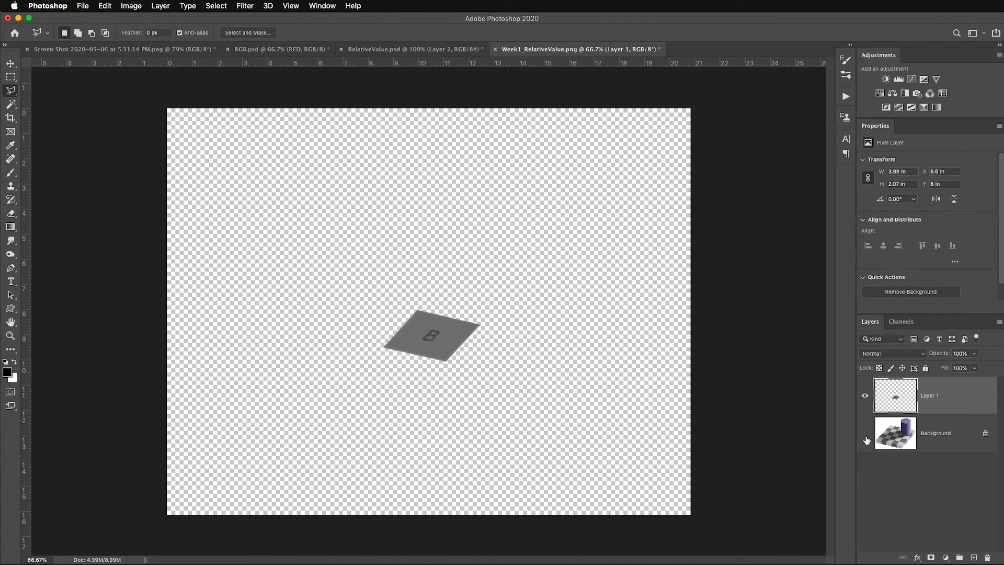
pyautogui.click(865, 433)
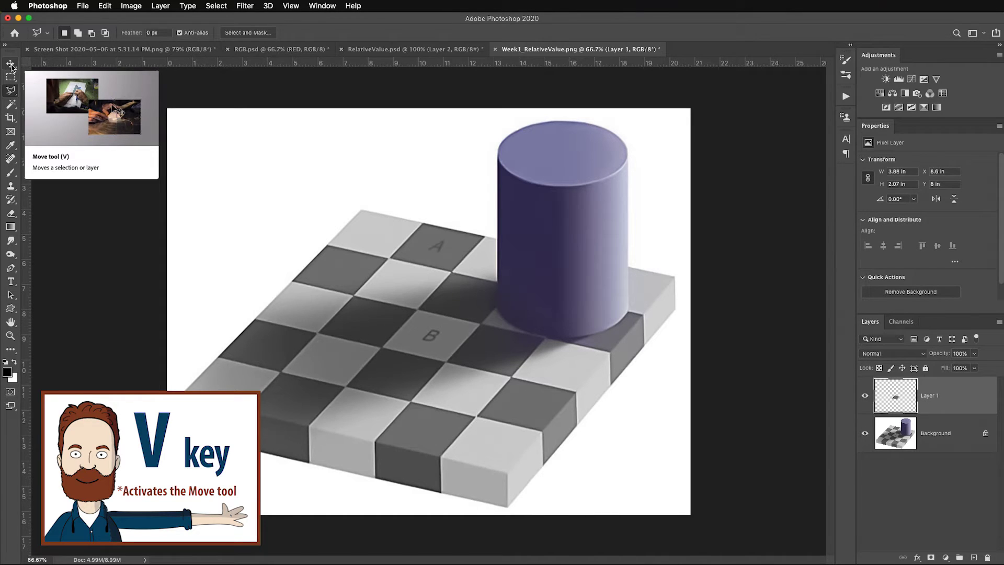
# - Move the square B copy beside square A, confirm both read RGB 119, then return it over B
pyautogui.click(10, 64)
pyautogui.moveTo(430, 336); pyautogui.dragTo(398, 247)
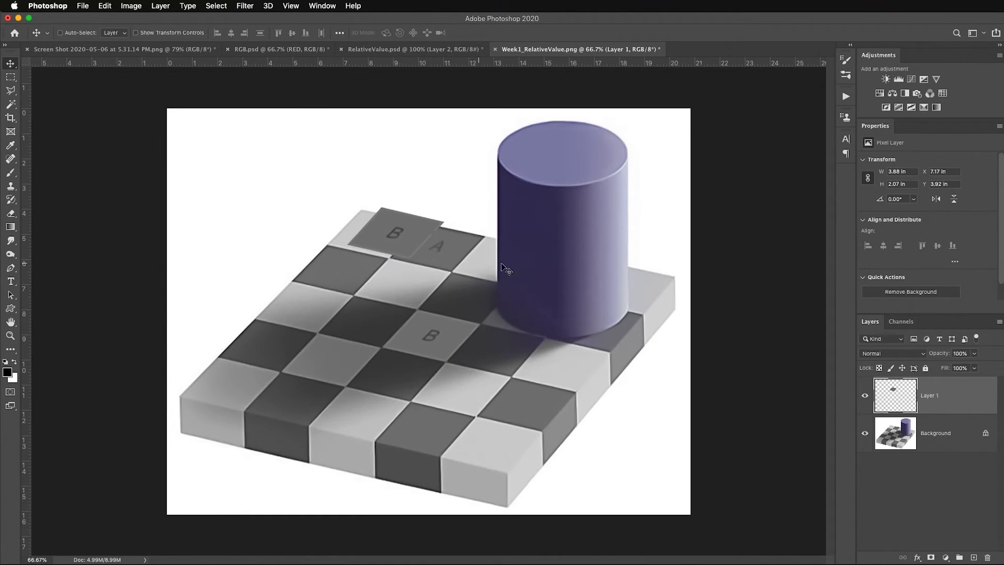
pyautogui.press('F8')
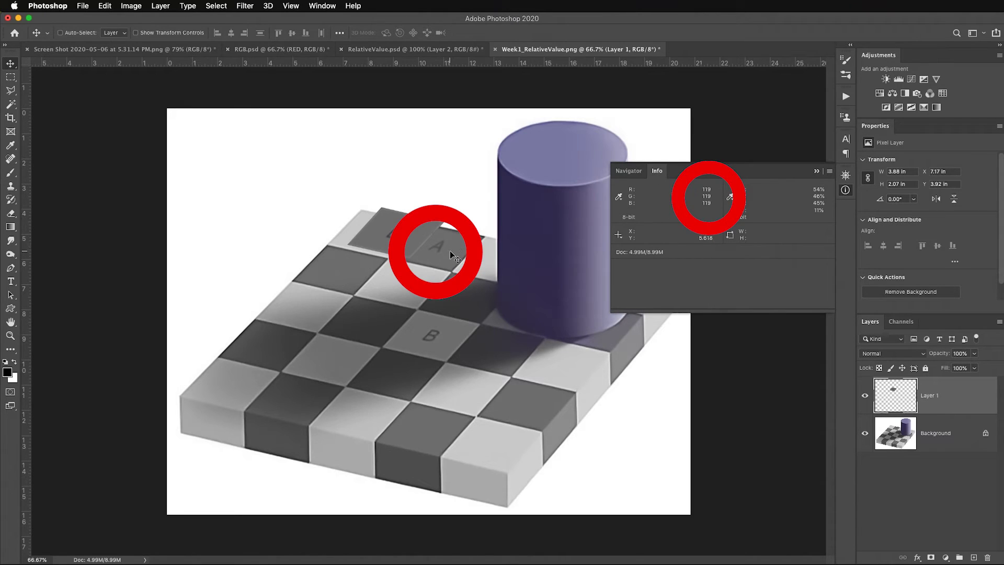
pyautogui.moveTo(438, 262); pyautogui.dragTo(412, 238)
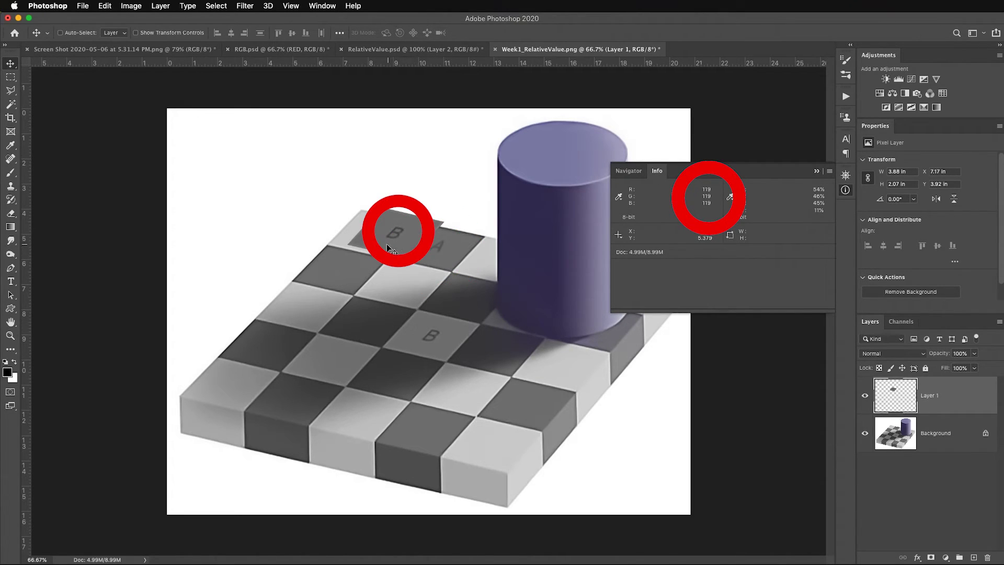
pyautogui.press('F8')
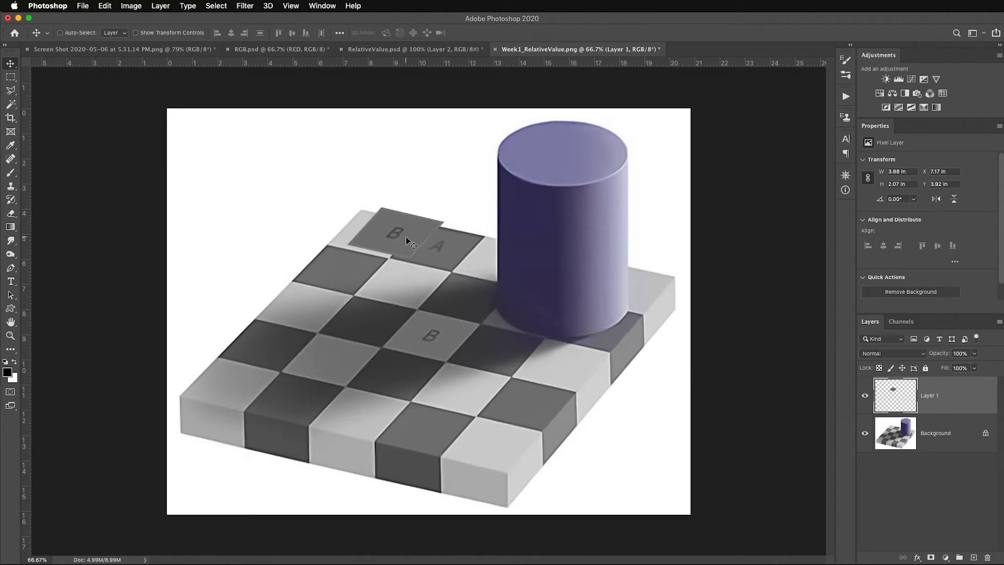
pyautogui.moveTo(407, 242); pyautogui.dragTo(444, 250)
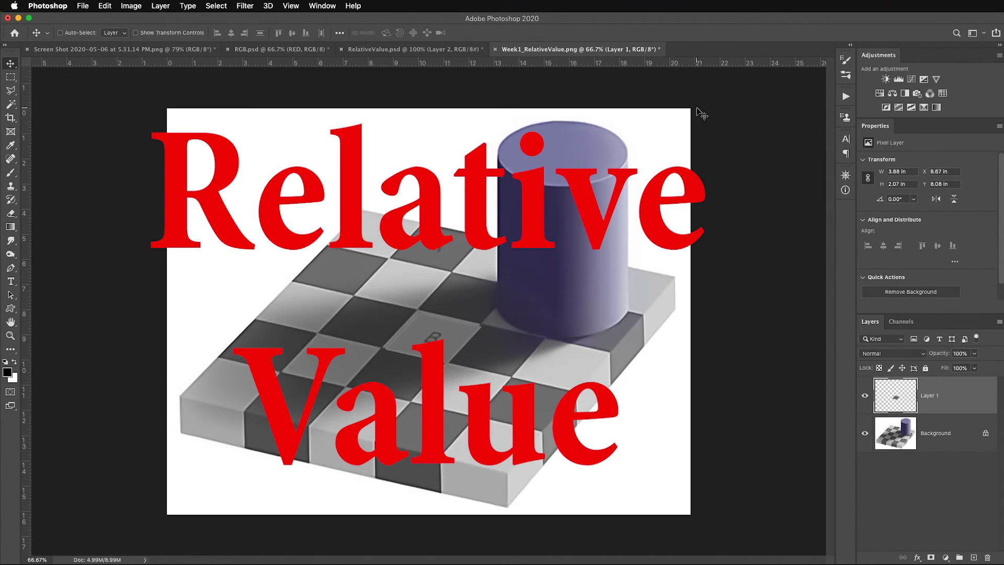